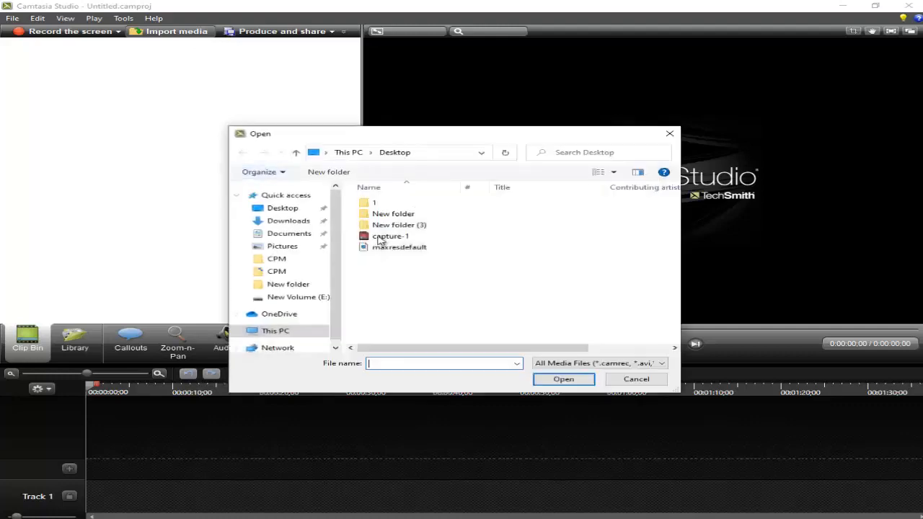
- Import the video 1.mp4 from the desktop folder "1" and place it on Track 1 of the timeline
double_click(375, 198)
click(374, 211)
double_click(374, 211)
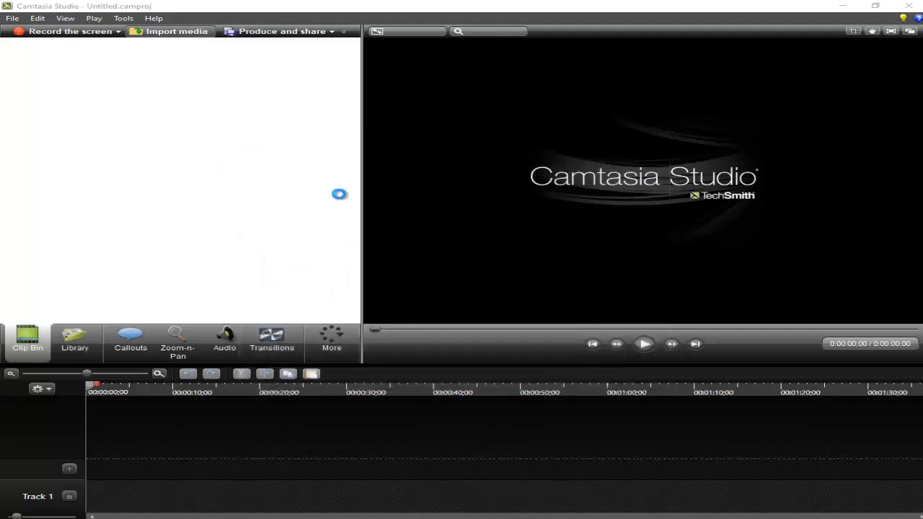
drag(216, 497, 216, 490)
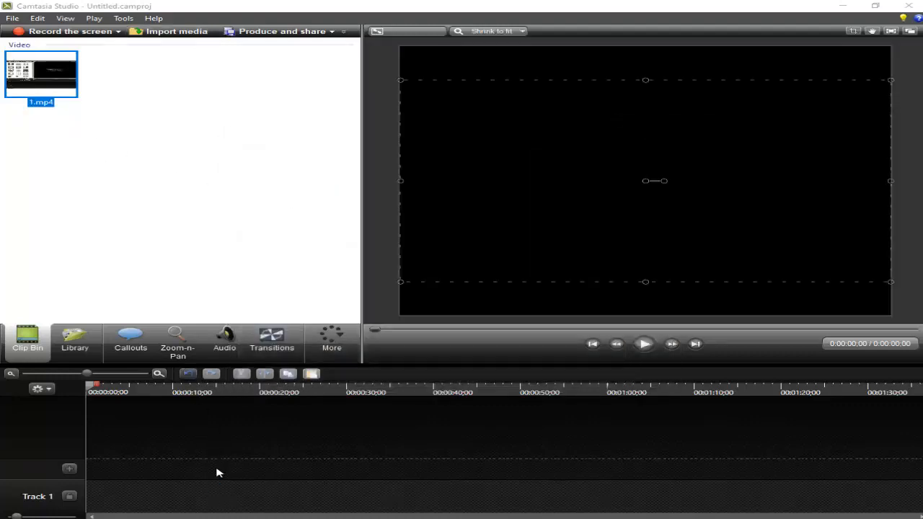
- Set the project's editing dimensions to the most recent size, 1280 x 720
click(469, 266)
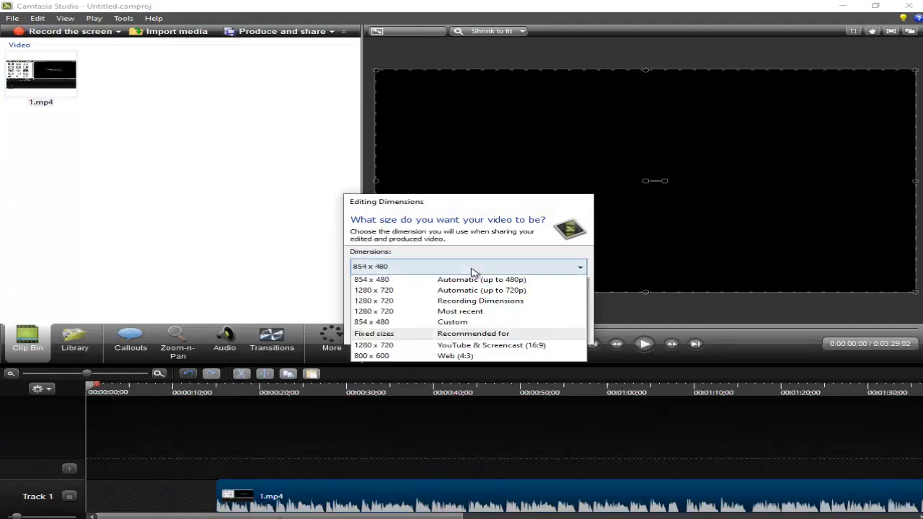
click(444, 312)
click(506, 334)
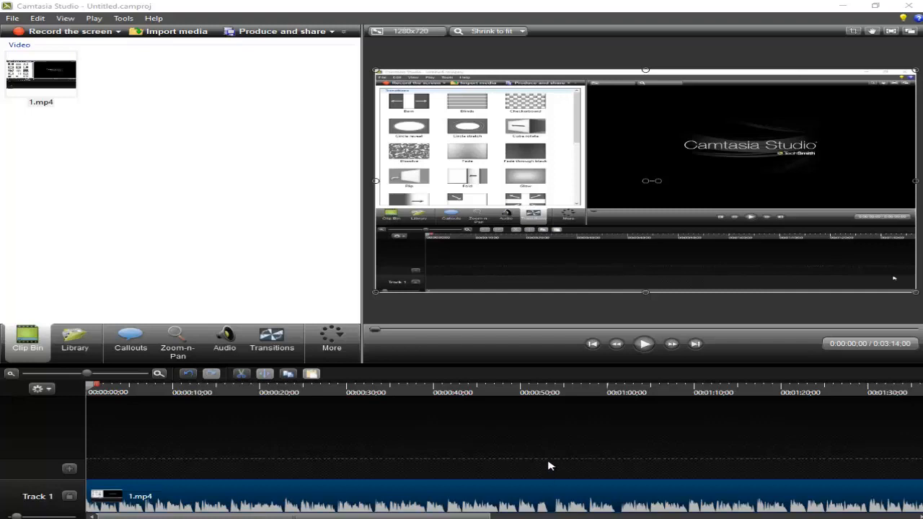
- Split the 1.mp4 clip on Track 1 at 0:00:16;00
click(196, 393)
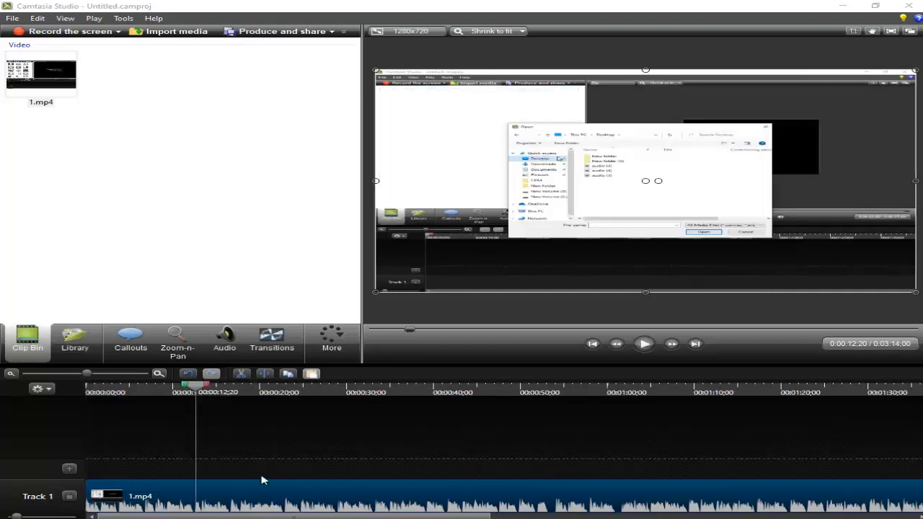
click(225, 403)
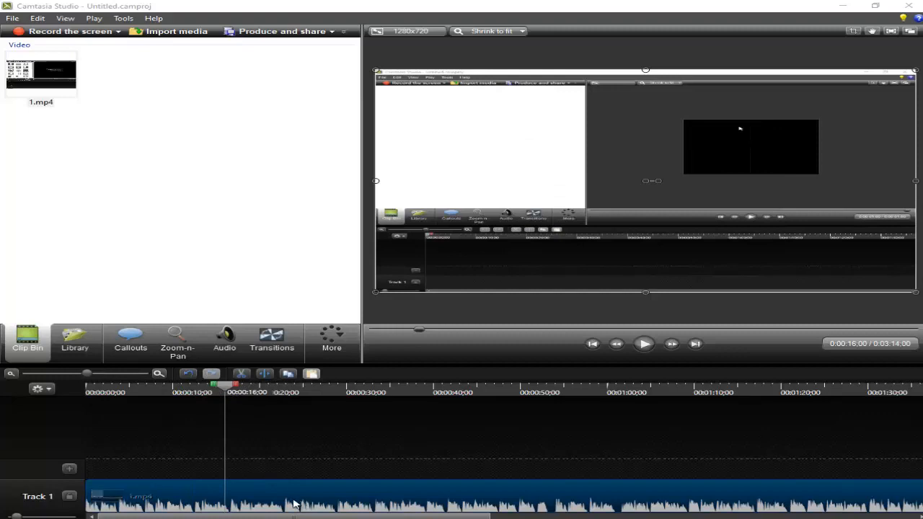
key(s)
mouse_move(292, 491)
mouse_down()
mouse_move(340, 490)
mouse_move(303, 494)
mouse_up()
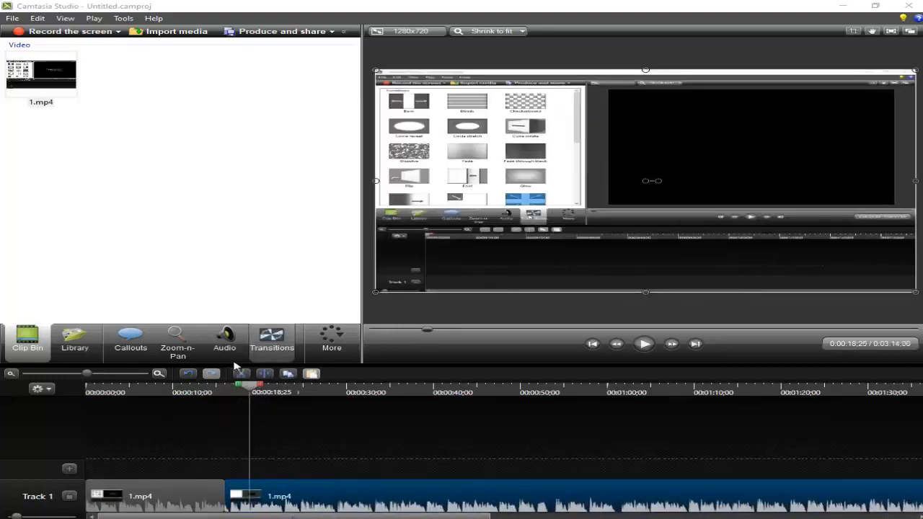
- Add a filled rectangle callout at 0:00:18;25 over the second clip and change its shape to the blue teardrop pointing right
click(132, 348)
click(284, 101)
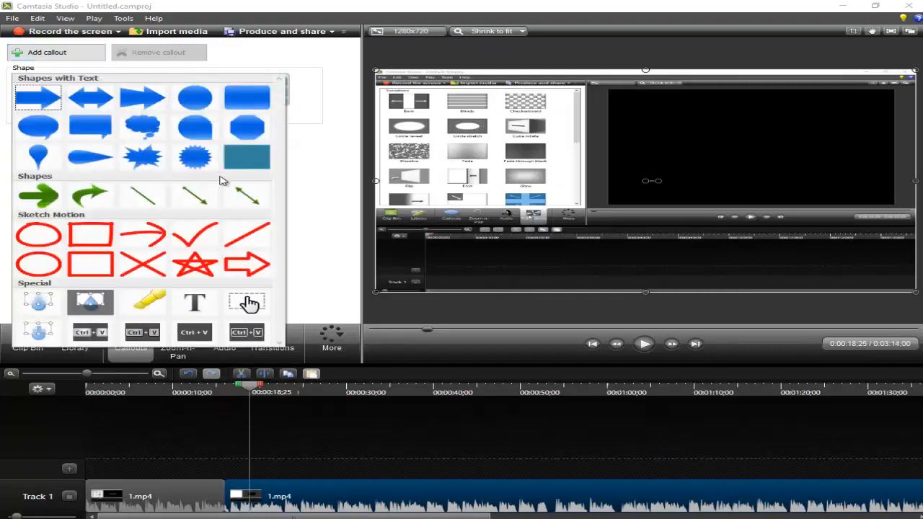
click(262, 164)
drag(670, 171, 637, 158)
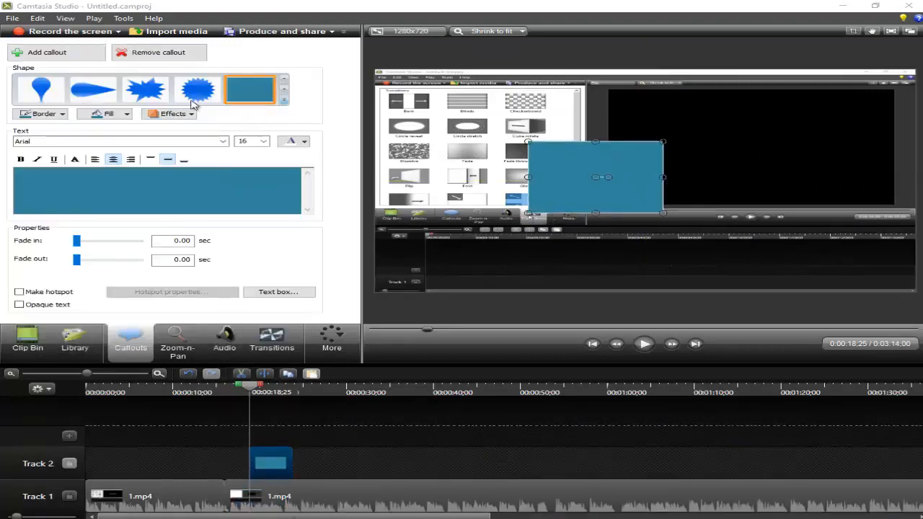
click(163, 91)
click(94, 91)
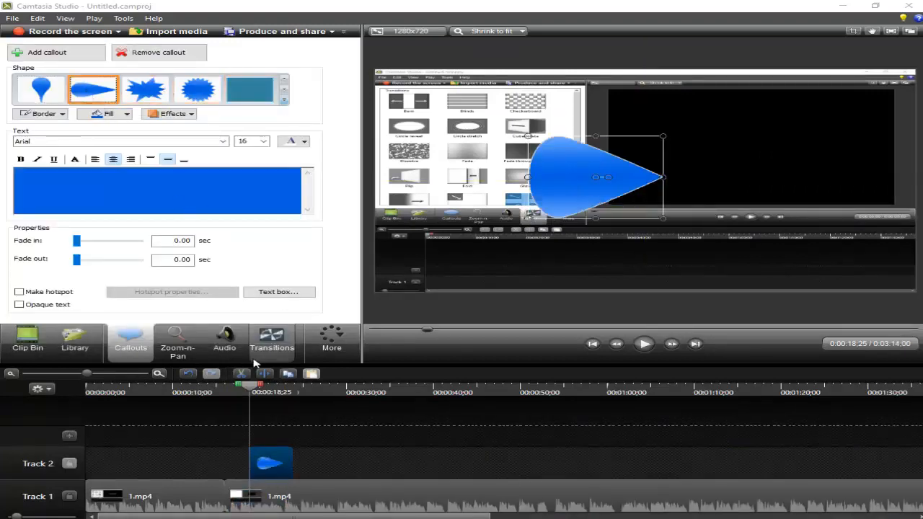
- Shift the second Track 1 clip to start at 0:00:18;25 and add the Glow transition to both Track 1 clips
click(288, 340)
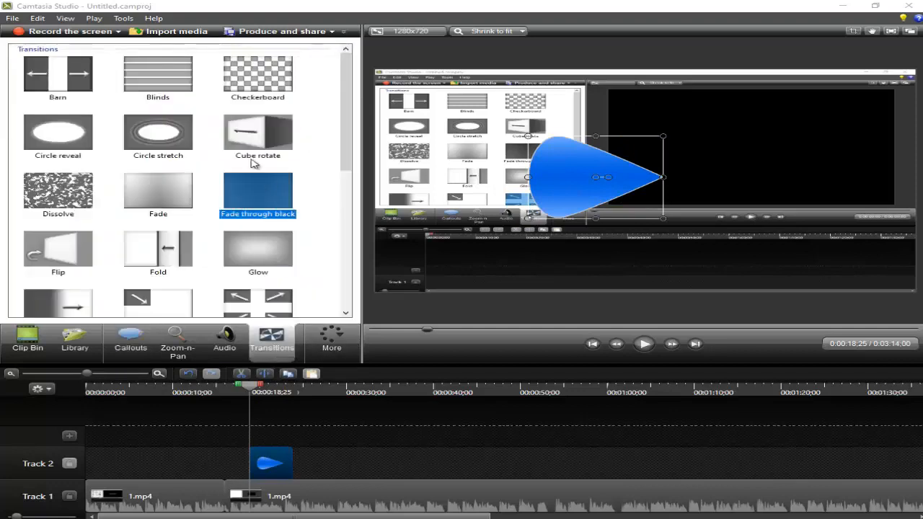
click(258, 132)
drag(302, 493, 266, 491)
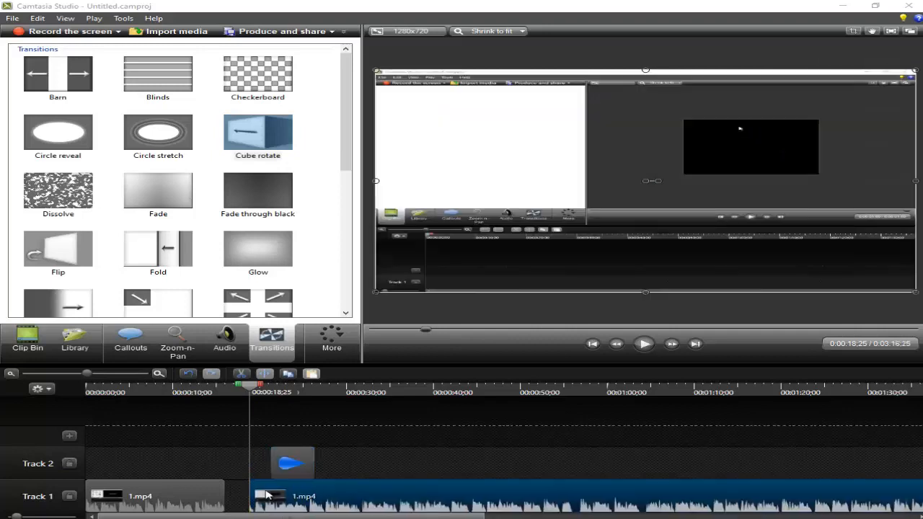
click(205, 497)
ctrl+click(308, 509)
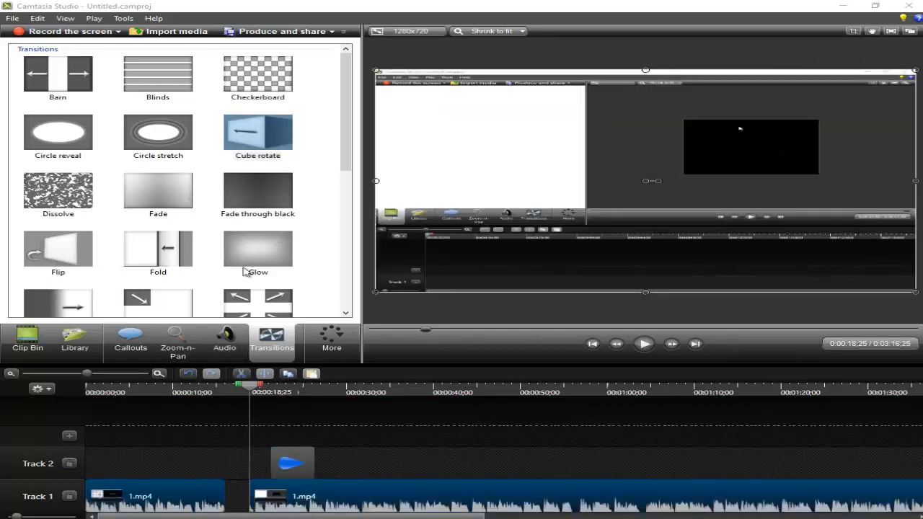
right_click(246, 261)
click(310, 266)
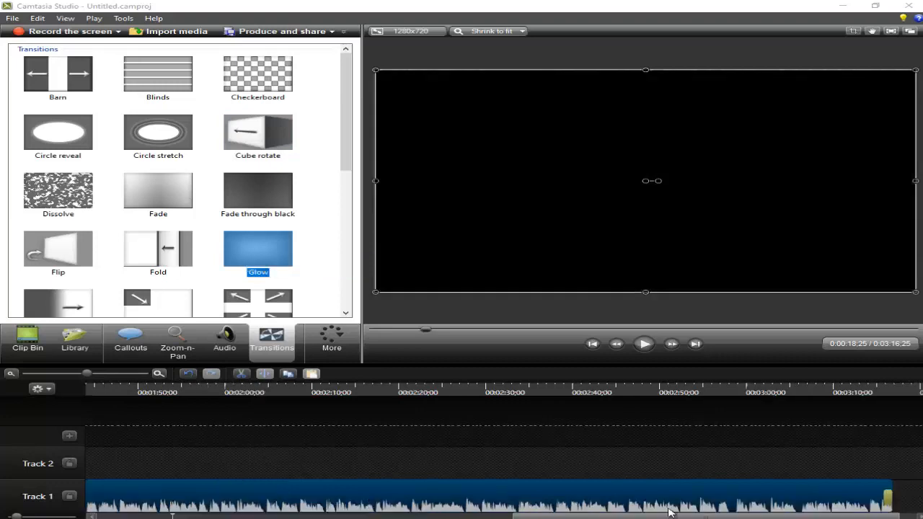
- Move the second Track 1 clip back against the end of the first clip to close the gap
drag(543, 517, 124, 517)
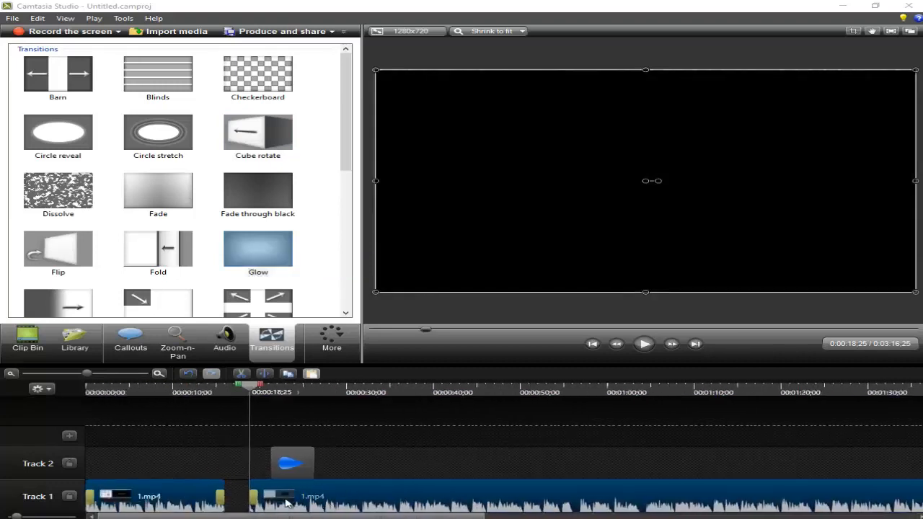
click(519, 456)
drag(379, 508, 284, 511)
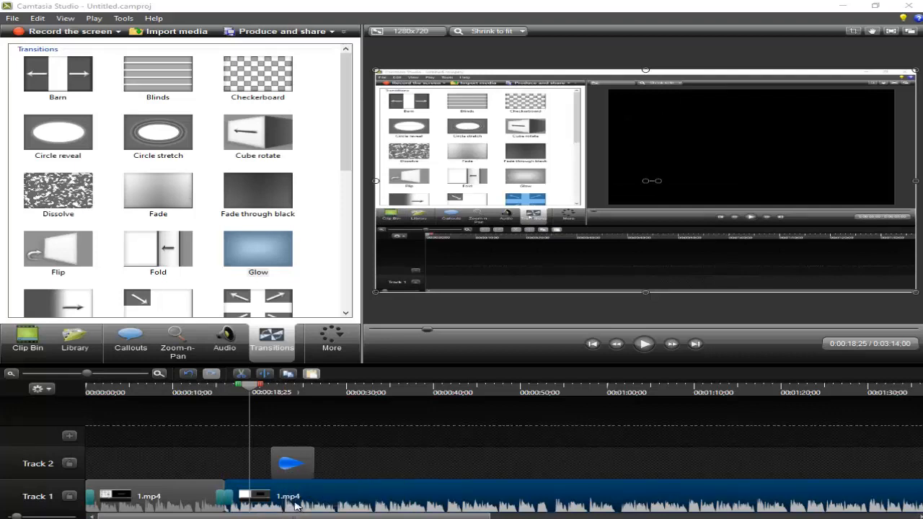
- Play the timeline from about 0:00:21 to preview the teardrop callout over the second clip
drag(250, 388, 271, 390)
click(646, 345)
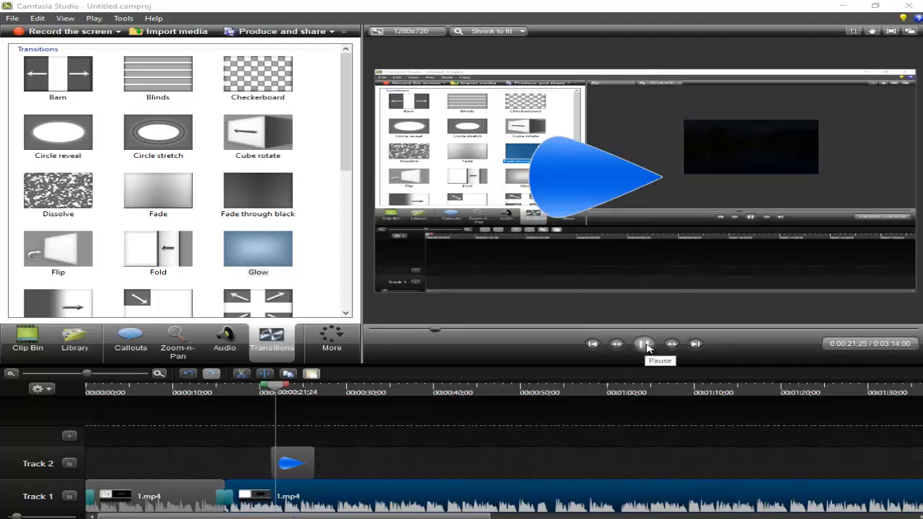
click(646, 345)
click(281, 217)
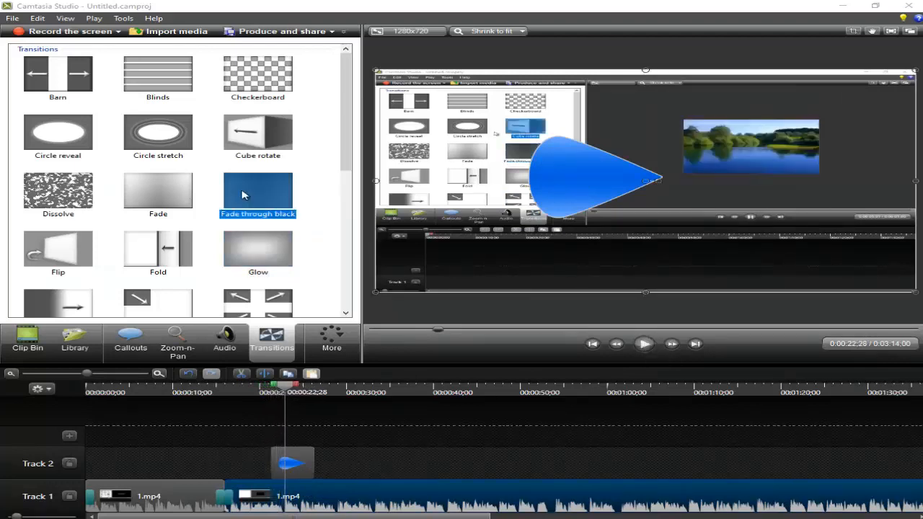
drag(287, 388, 242, 390)
- Split the Track 1 video at 0:00:36;05, 0:00:49;22 and 0:01:08;28
click(401, 420)
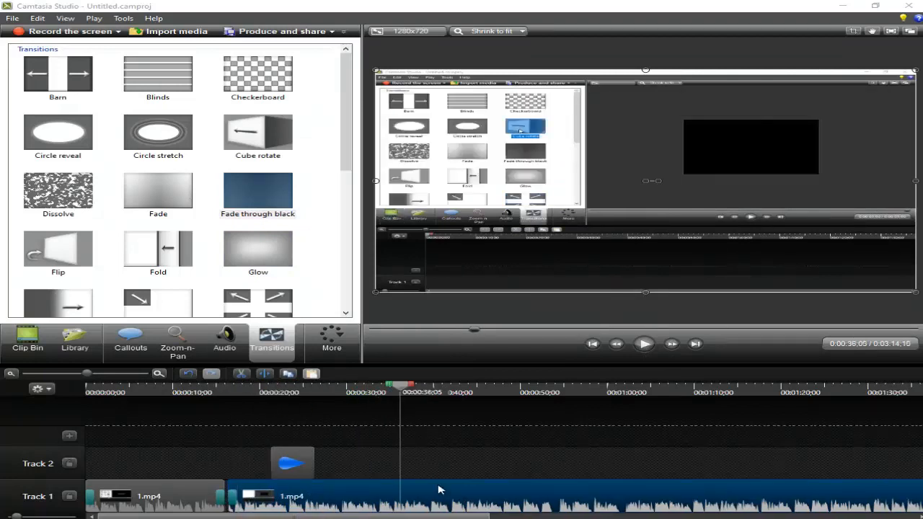
key(s)
click(436, 493)
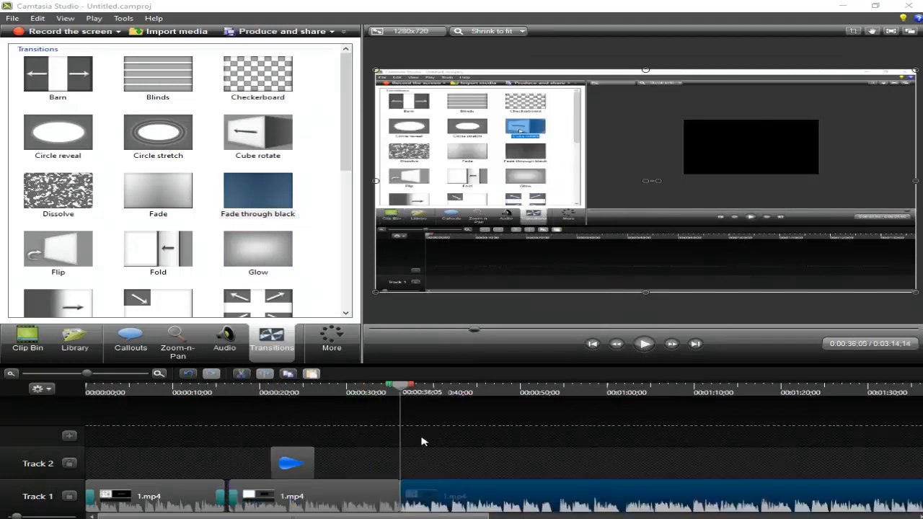
click(518, 405)
key(s)
click(684, 406)
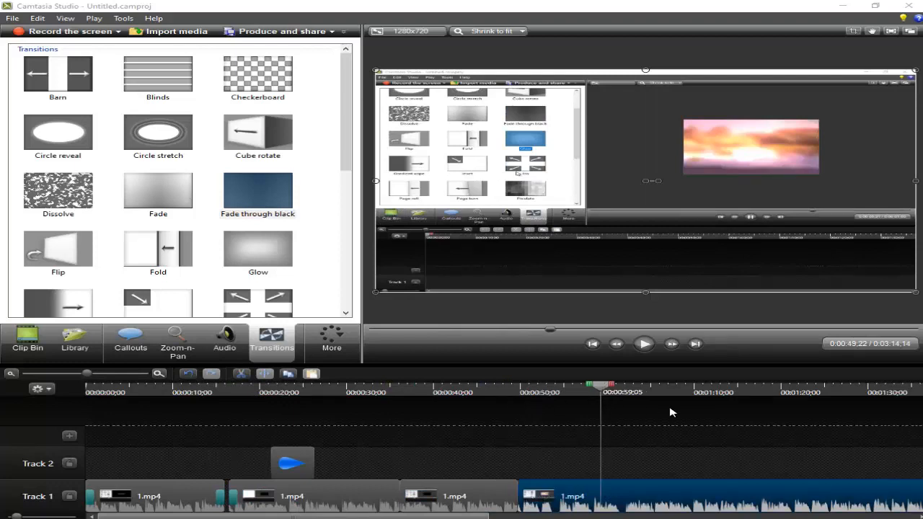
key(s)
click(717, 494)
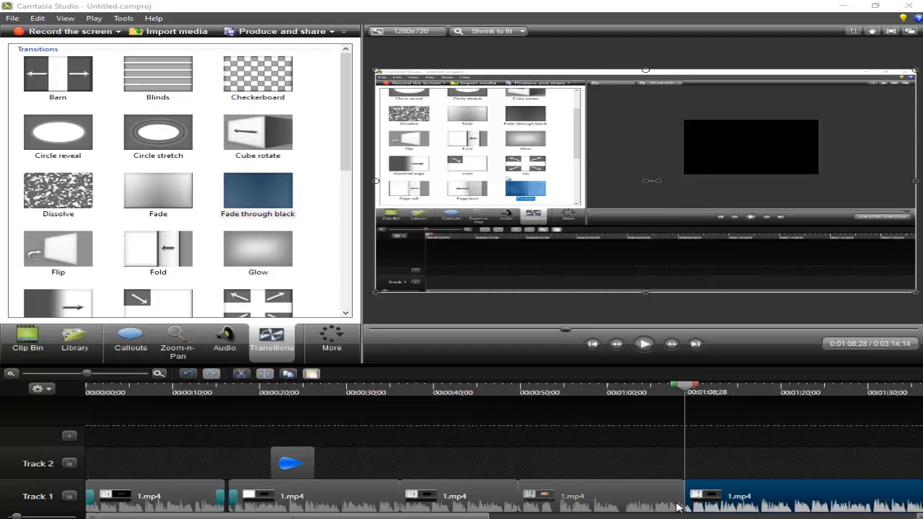
- Split the remaining Track 1 video at 0:01:31;28 and 0:02:09;08
click(731, 451)
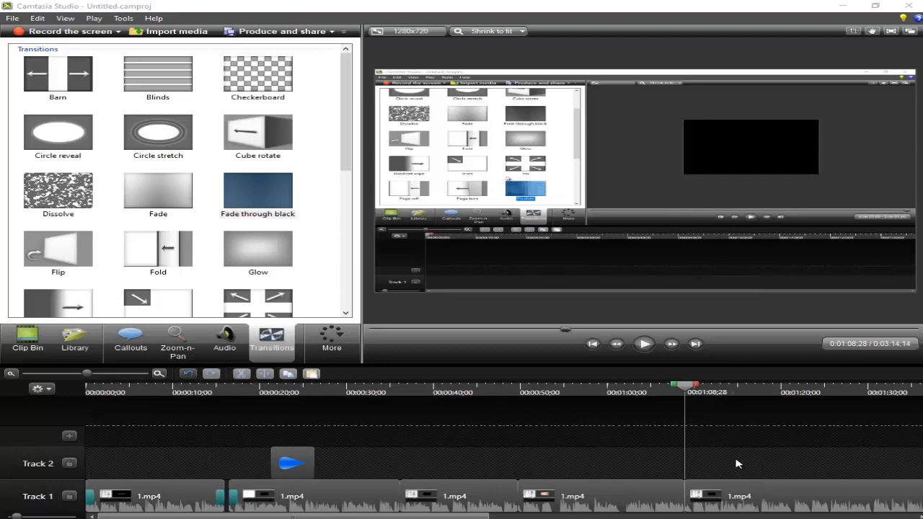
drag(352, 516, 508, 516)
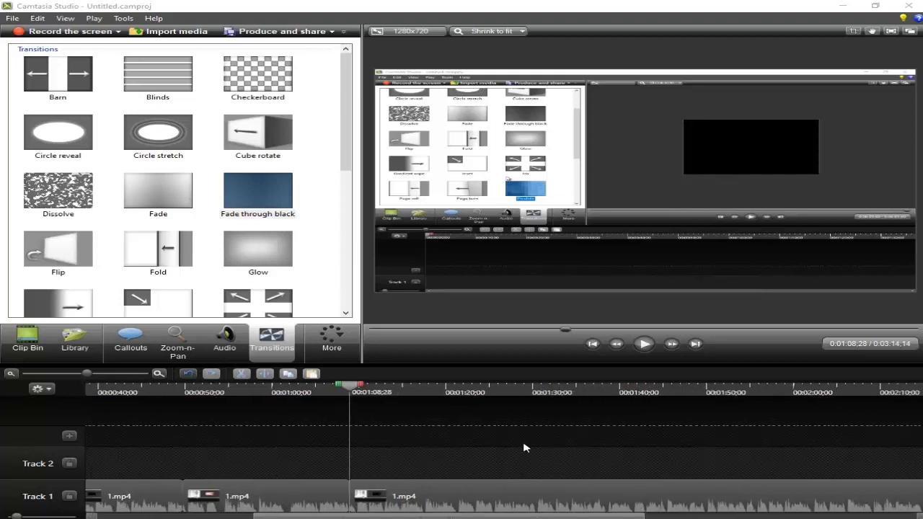
click(549, 388)
click(659, 482)
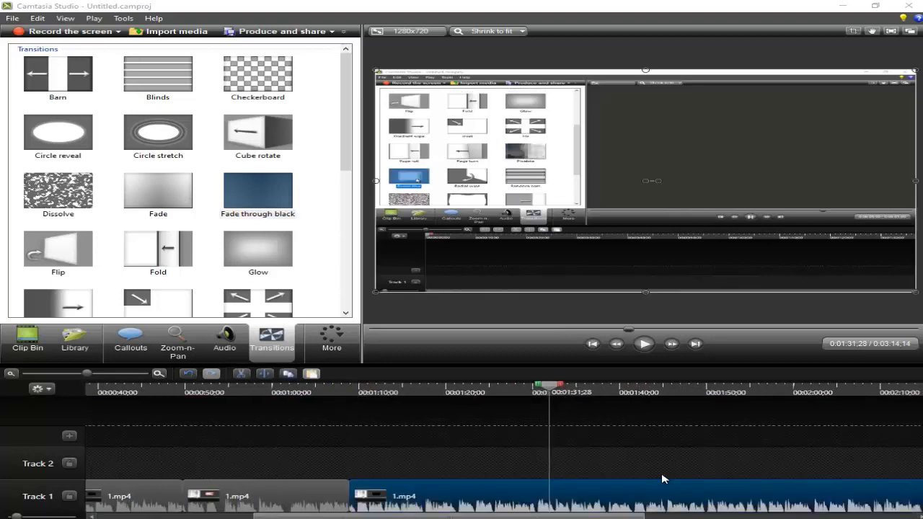
key(s)
drag(628, 516, 738, 516)
click(639, 387)
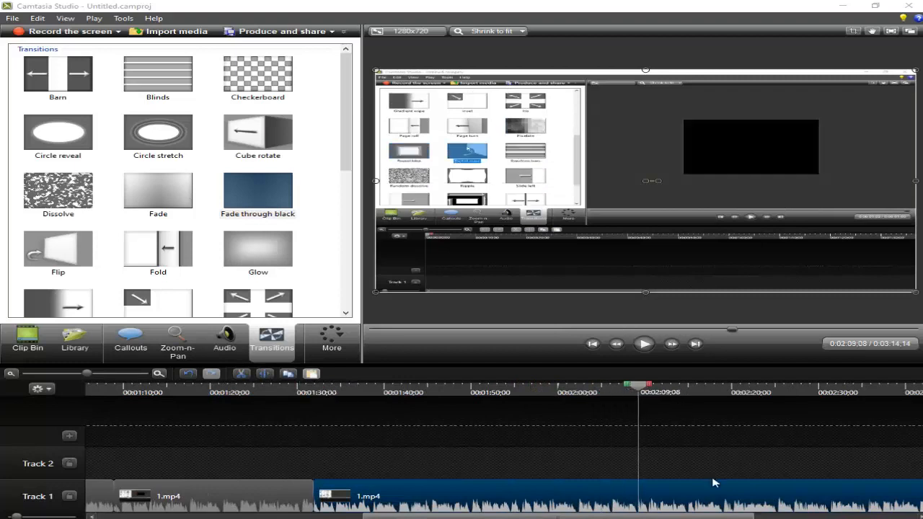
click(712, 479)
click(699, 499)
key(s)
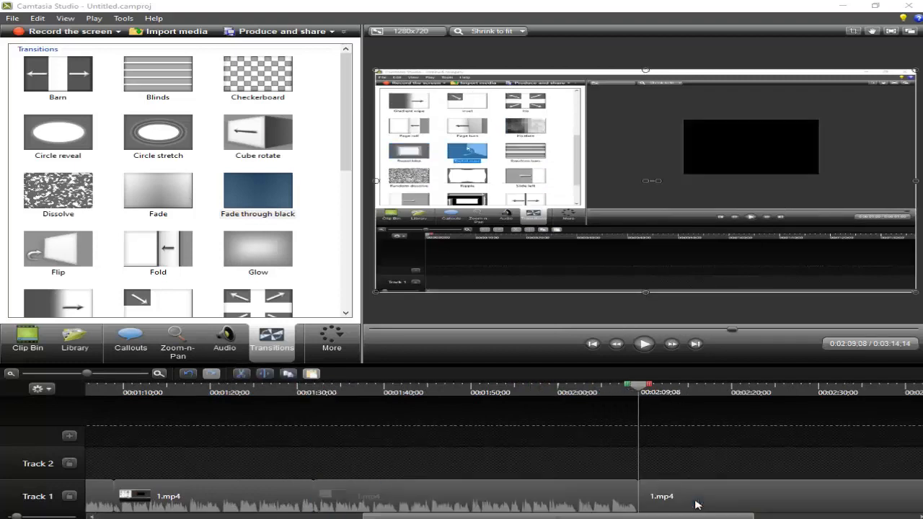
- Split the final Track 1 clip at 0:02:51;21
click(694, 502)
drag(707, 516, 870, 509)
click(725, 418)
click(638, 387)
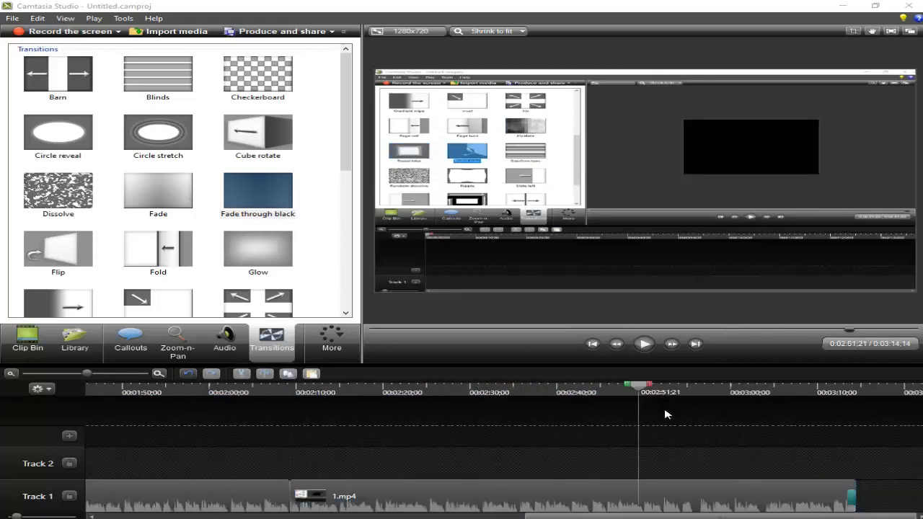
click(658, 387)
click(706, 496)
key(s)
- Bring the displaced last clip back and shift the second, third and fourth Track 1 clips left so they join end to end
drag(709, 496, 75, 518)
drag(260, 516, 688, 516)
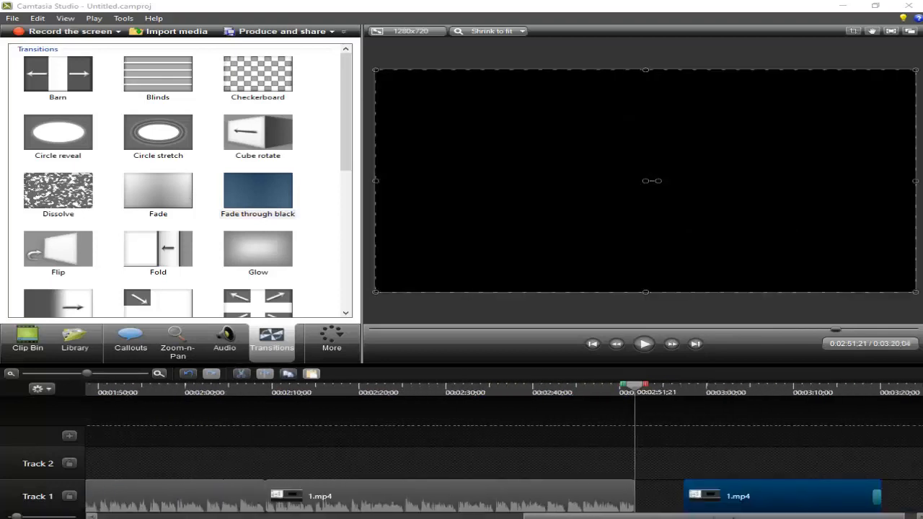
drag(755, 499, 212, 504)
drag(461, 499, 451, 499)
drag(569, 499, 560, 498)
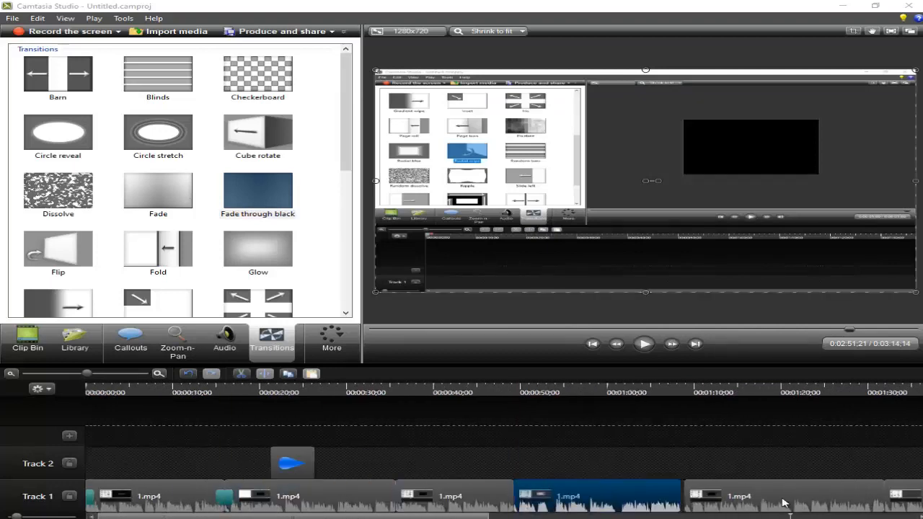
- Shift the Track 1 clips from the fifth to the last slightly left so each one meets the clip before it
drag(782, 503, 769, 503)
drag(454, 516, 673, 514)
drag(621, 501, 612, 501)
drag(757, 509, 747, 507)
drag(660, 516, 868, 515)
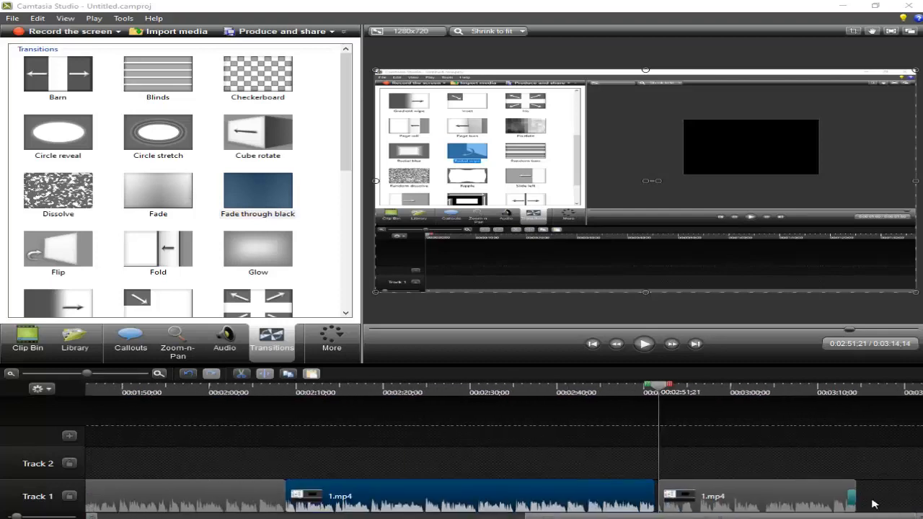
drag(774, 505, 767, 506)
drag(655, 508, 652, 508)
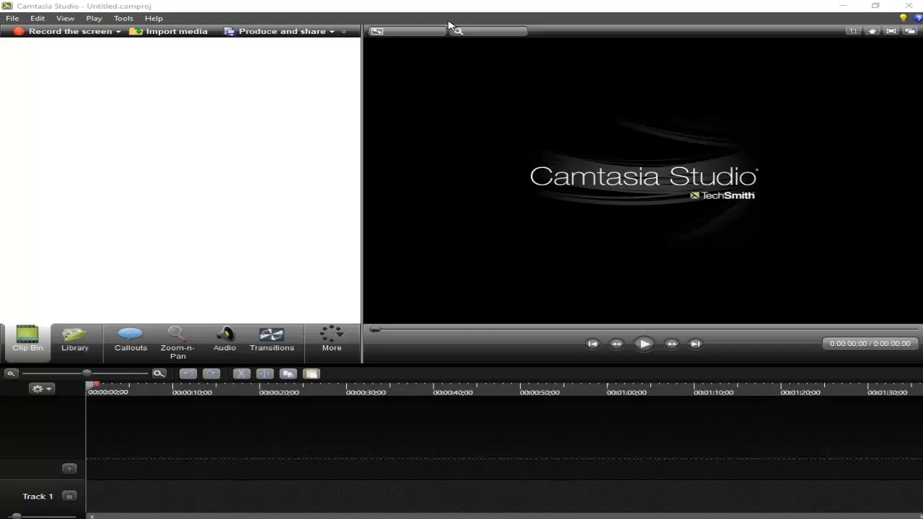
- In the empty project, import 1.mp4 from the desktop folder "1" and place it on Track 1 at about 0:00:15
click(195, 36)
double_click(376, 210)
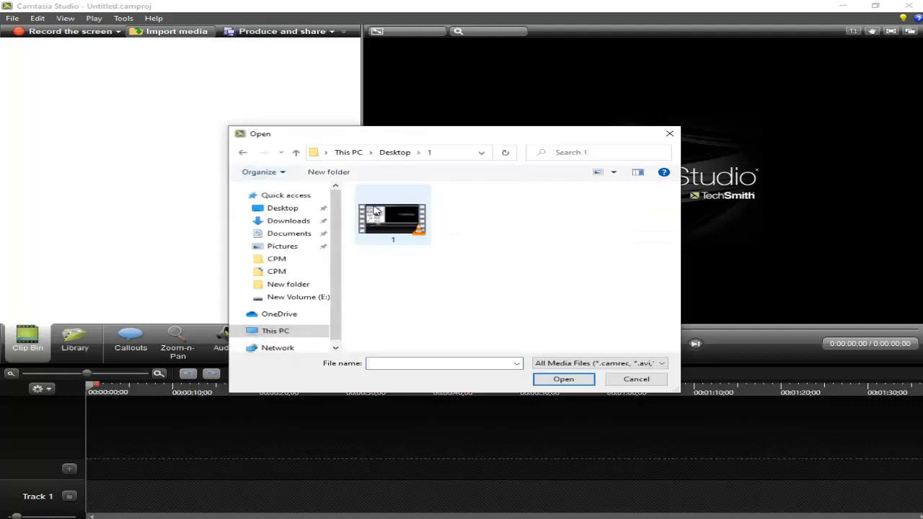
double_click(375, 211)
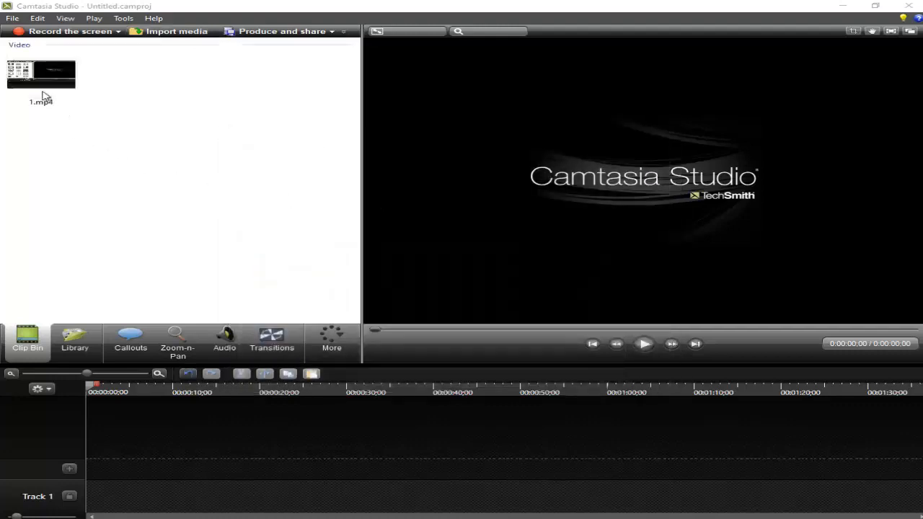
drag(43, 96, 220, 476)
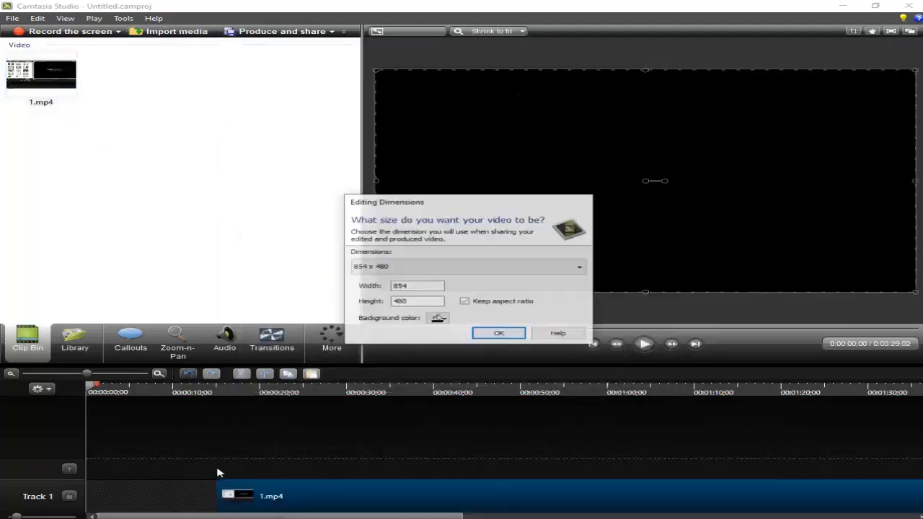
- Set the editing dimensions to 1280 x 720 and move the 1.mp4 clip to the start of Track 1
click(469, 265)
click(443, 309)
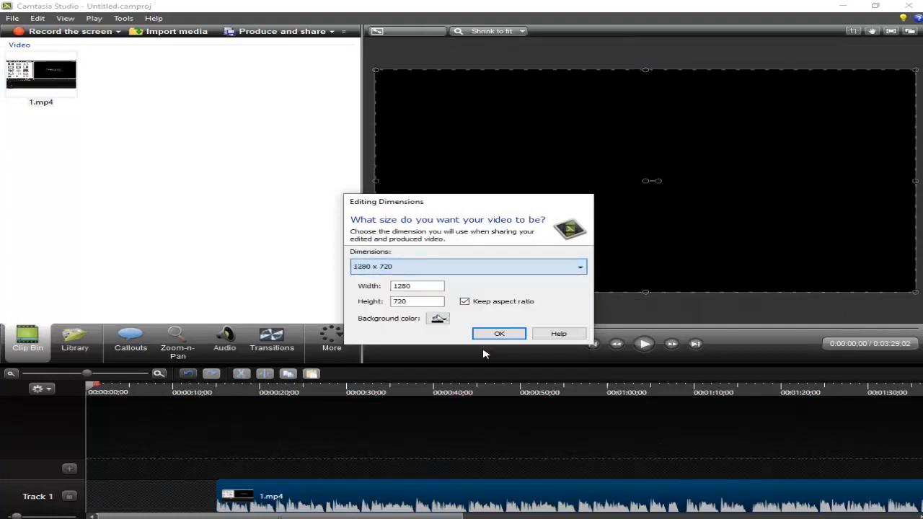
click(499, 334)
drag(494, 496, 377, 493)
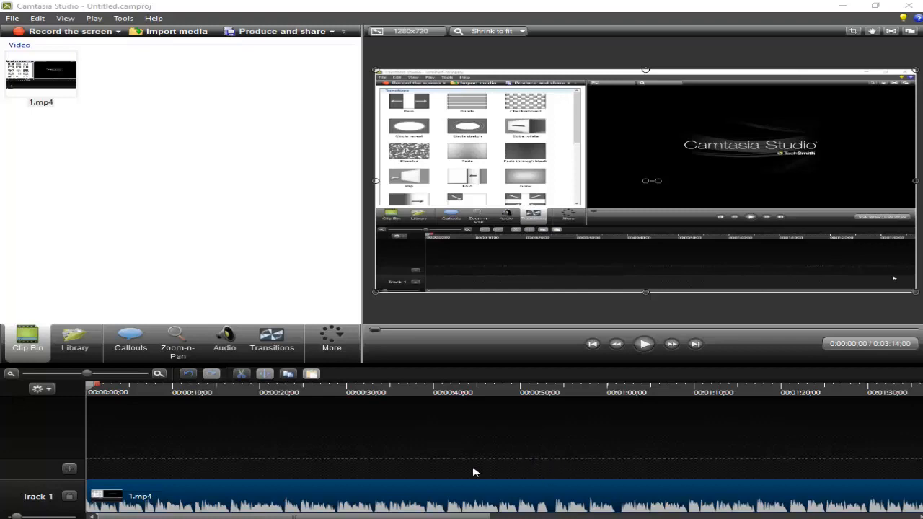
- Split the Track 1 clip at 0:00:16;00
click(197, 393)
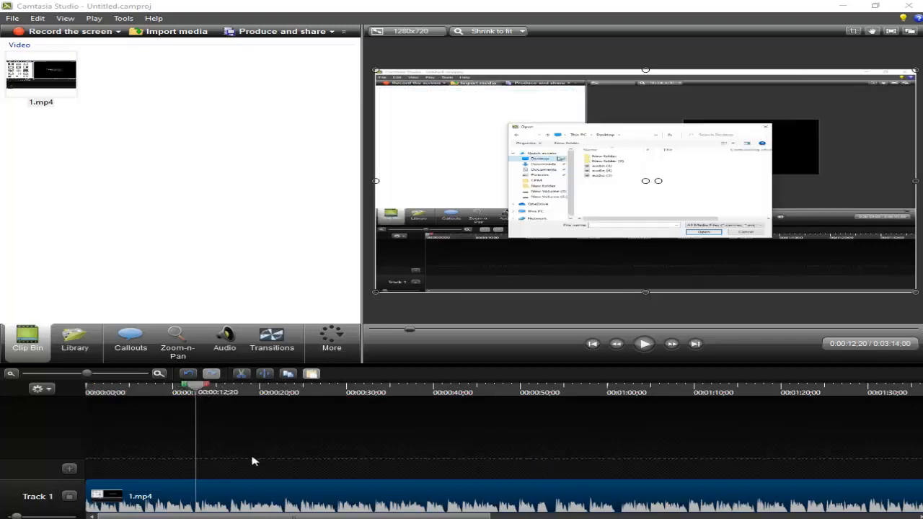
click(226, 395)
key(s)
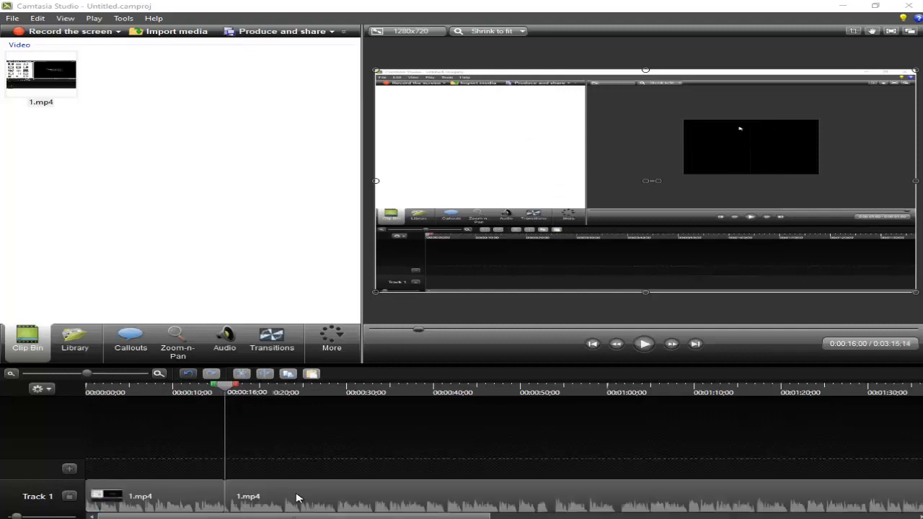
- Pull the second Track 1 clip away from the first and back against it, placing the playhead at 0:00:18;25
drag(296, 497, 362, 497)
drag(230, 391, 254, 391)
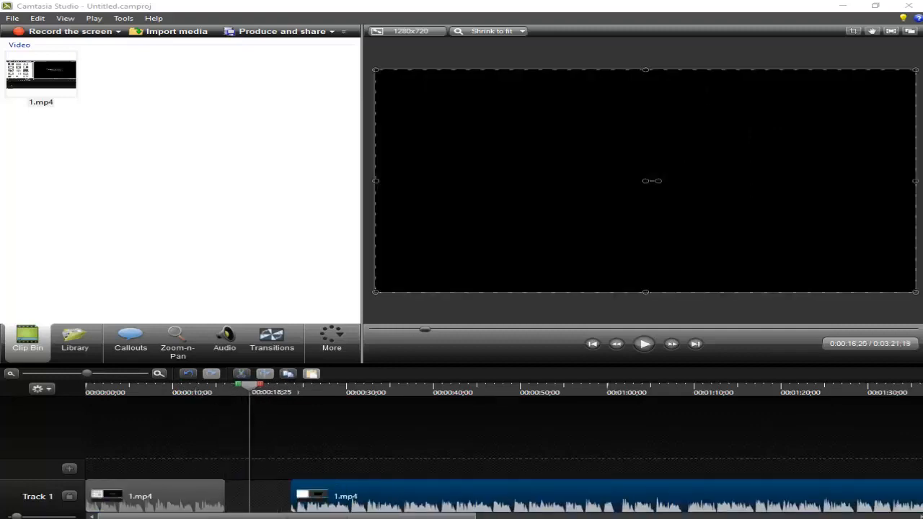
drag(356, 500, 290, 499)
- Add a Simple Rectangle callout at 0:00:18;25, shift it left on the canvas and change its shape to the sideways teardrop
click(148, 347)
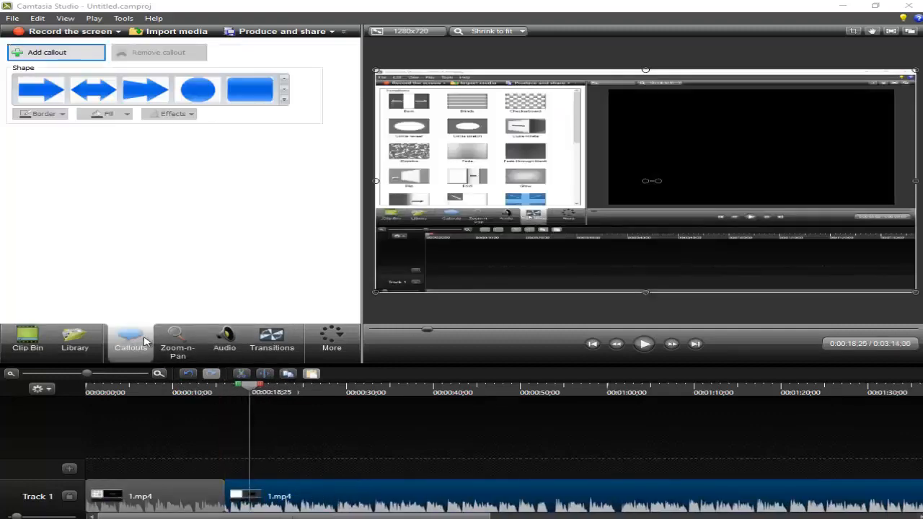
click(286, 101)
click(250, 170)
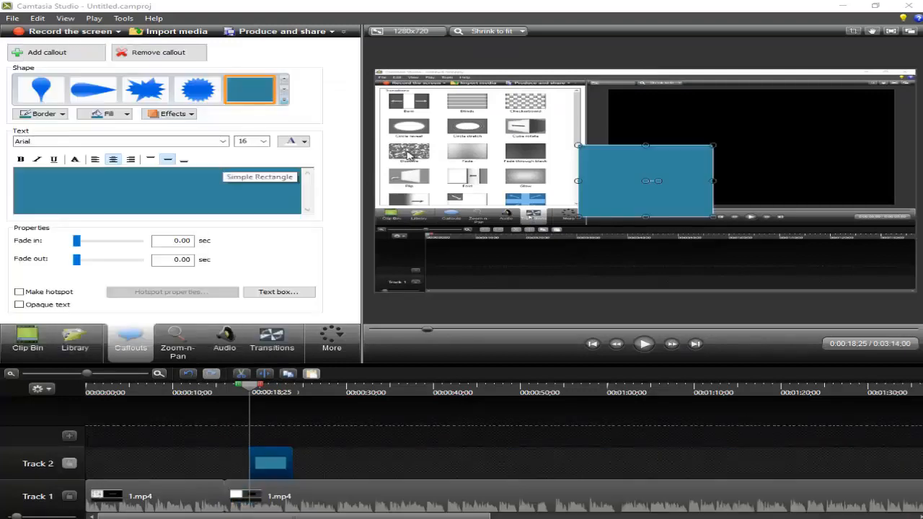
drag(664, 160, 609, 158)
click(163, 88)
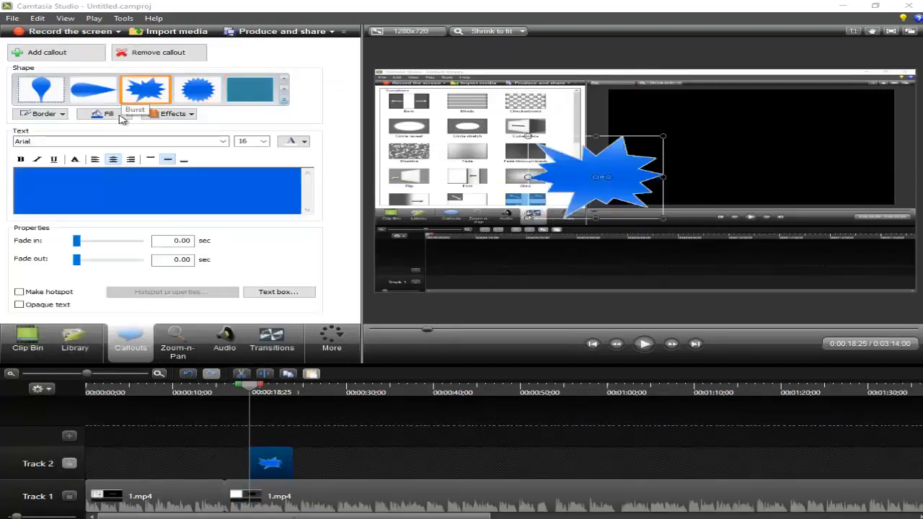
click(92, 90)
- Preview the Cube rotate transition
click(275, 353)
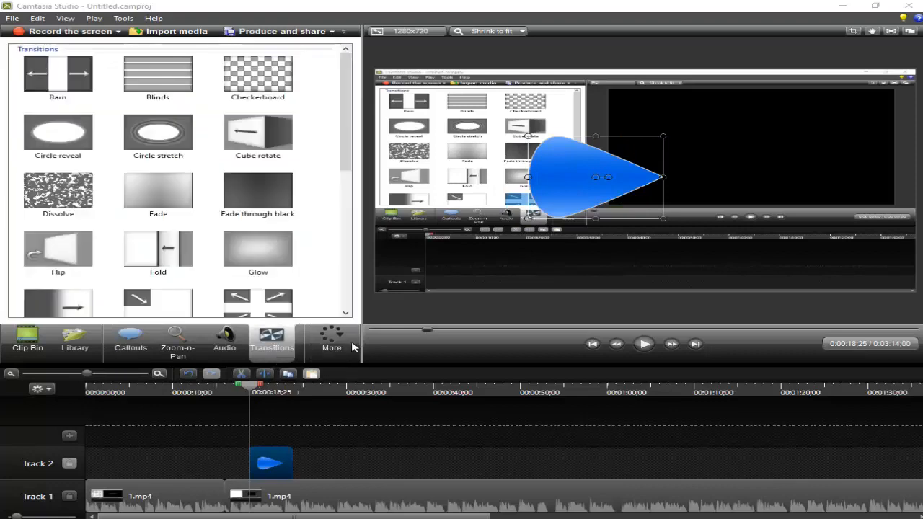
double_click(259, 134)
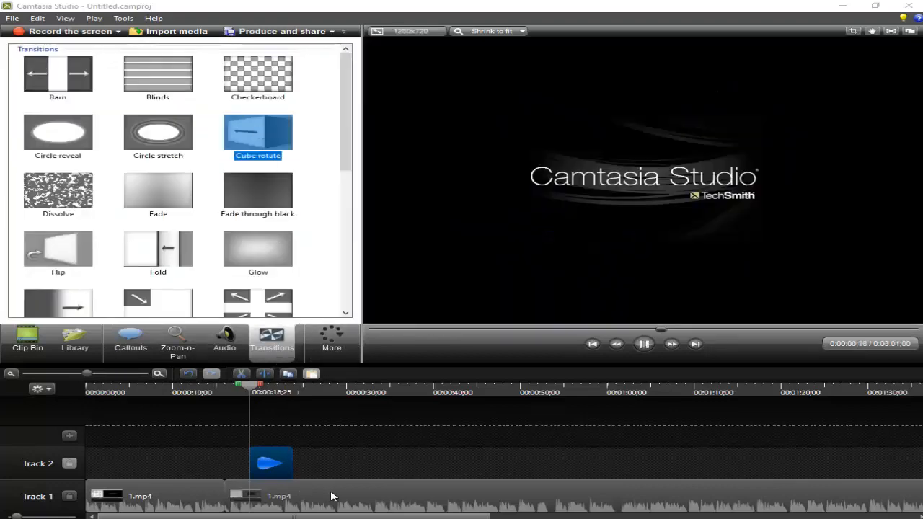
- Move the Track 2 callout to about 0:00:21 and the second Track 1 clip to 0:00:18;25
drag(334, 496, 364, 496)
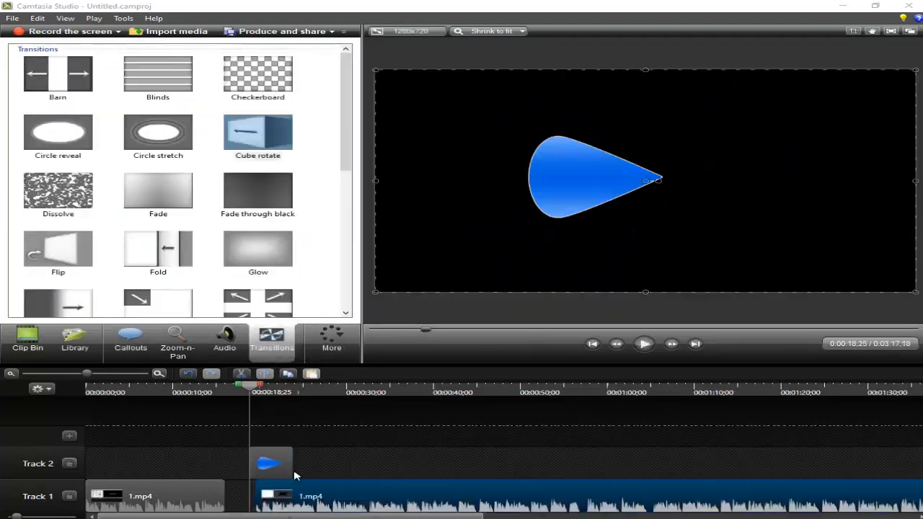
drag(283, 463, 304, 463)
drag(280, 494, 270, 494)
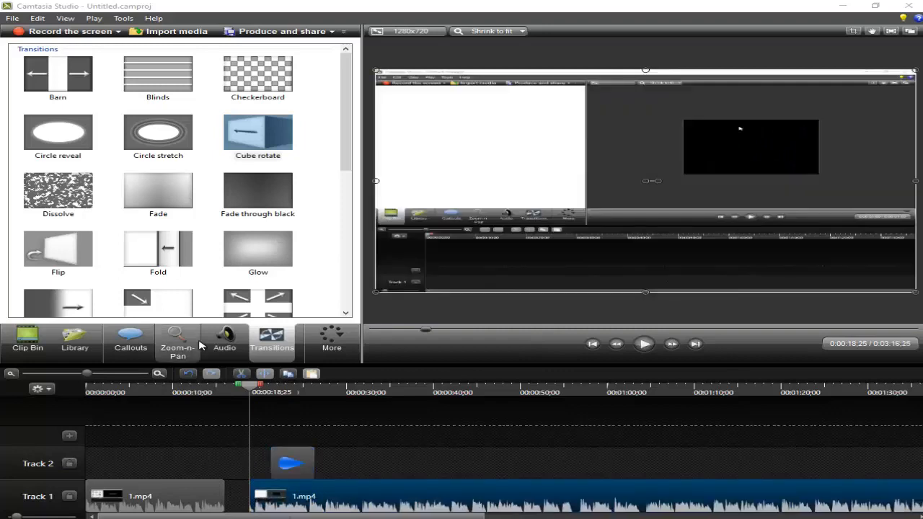
- Add the Glow transition to both Track 1 clips together
click(196, 495)
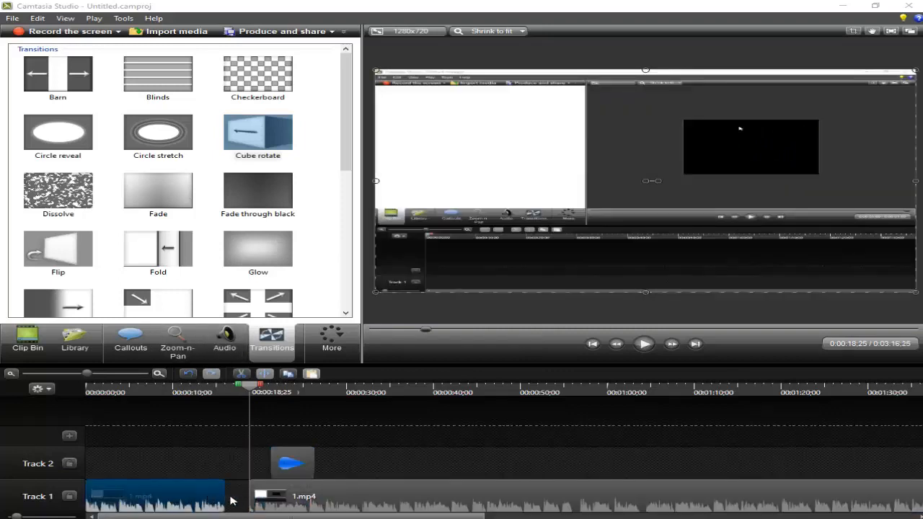
right_click(247, 264)
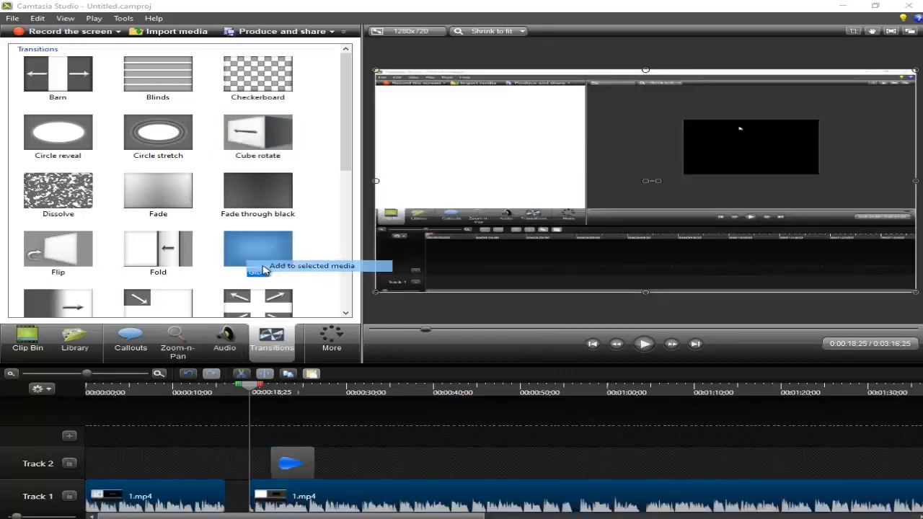
click(295, 265)
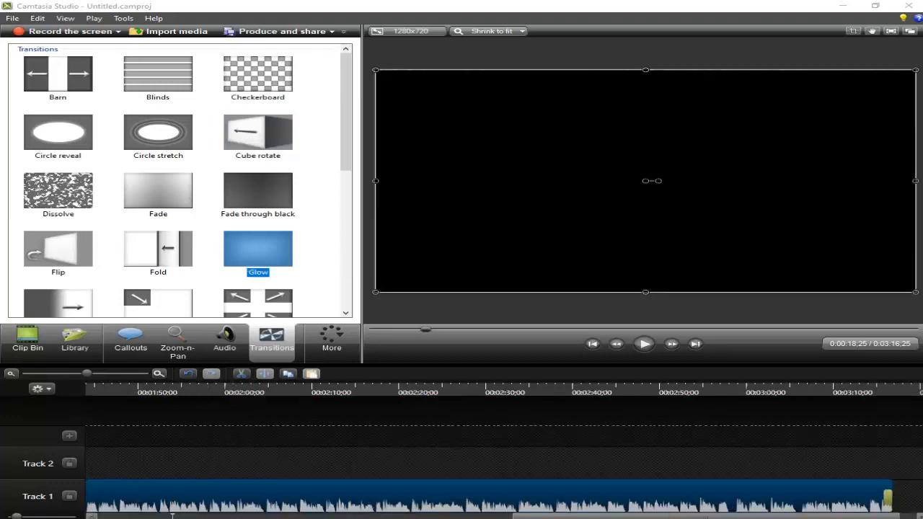
drag(642, 516, 226, 516)
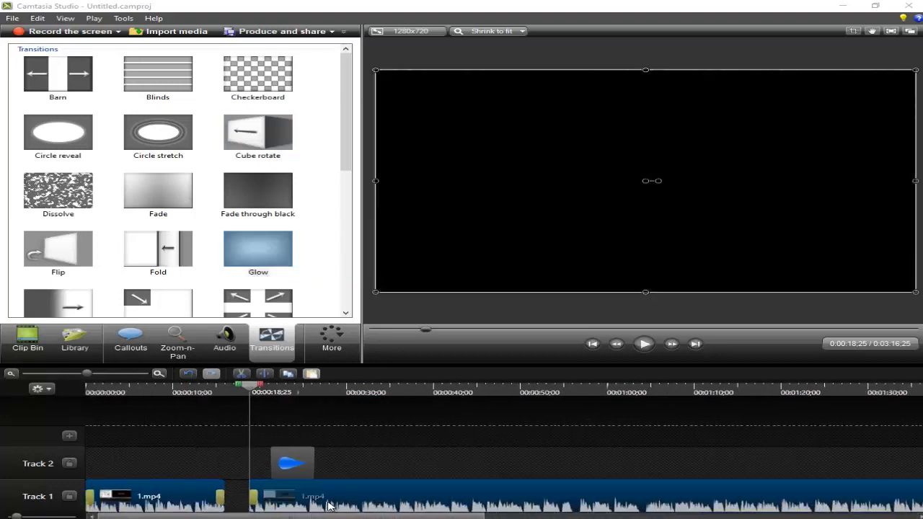
- Move the second Track 1 clip left against the first and play the timeline from 0:00:18;25 to about 0:00:22;28
click(382, 464)
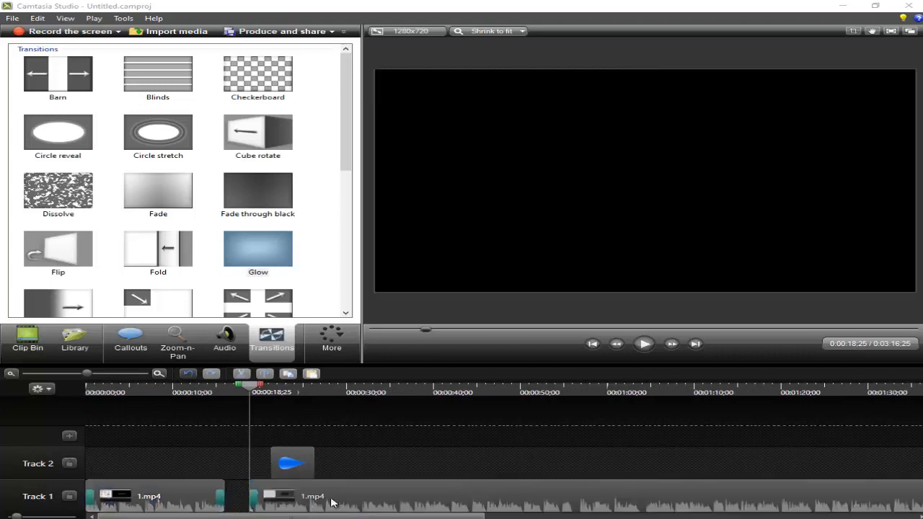
drag(331, 502, 287, 511)
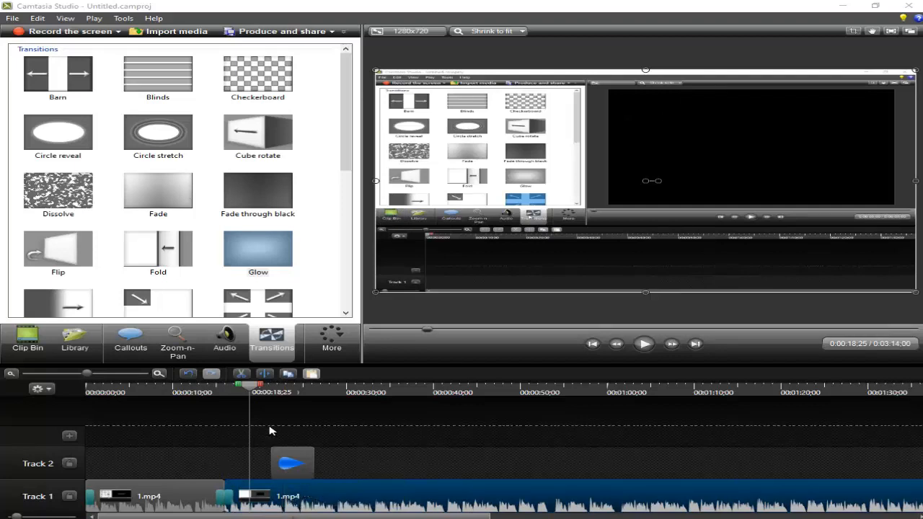
key(space)
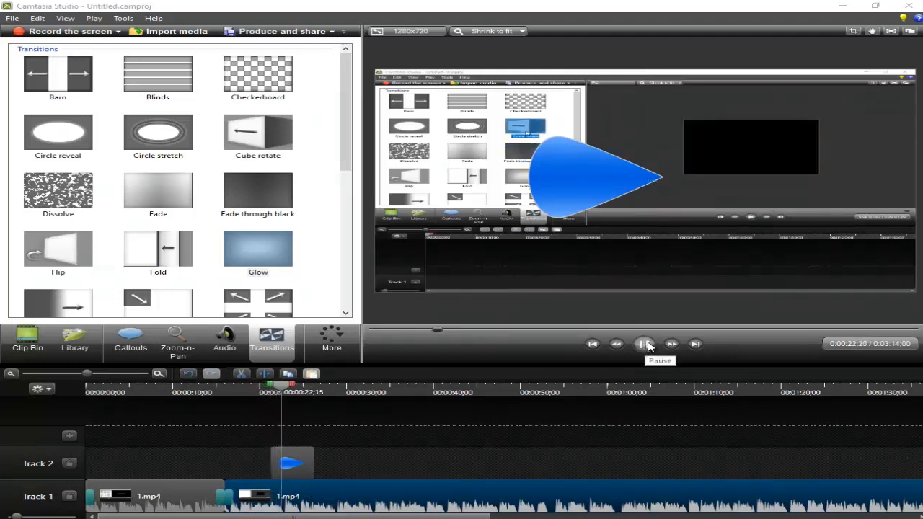
click(644, 345)
- Nudge the second Track 1 clip slightly right and split it at 0:00:36;05
click(257, 191)
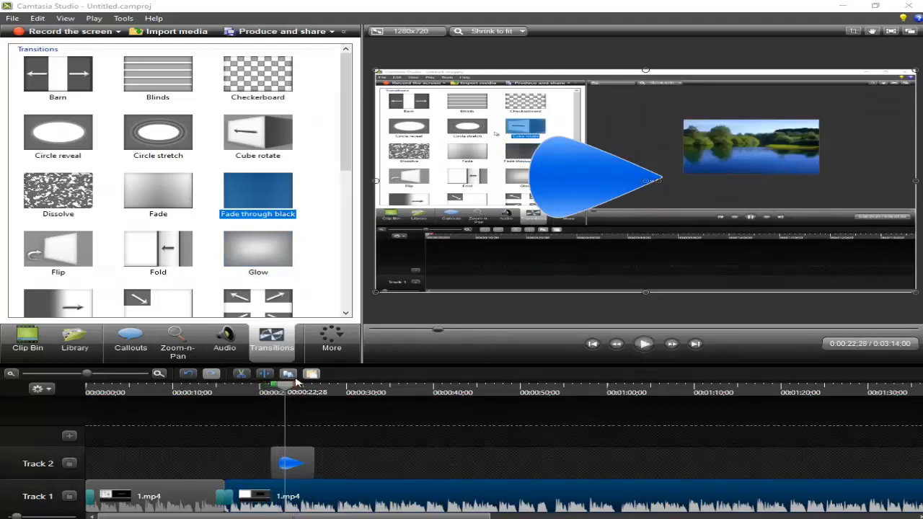
drag(276, 384, 353, 386)
drag(457, 495, 459, 494)
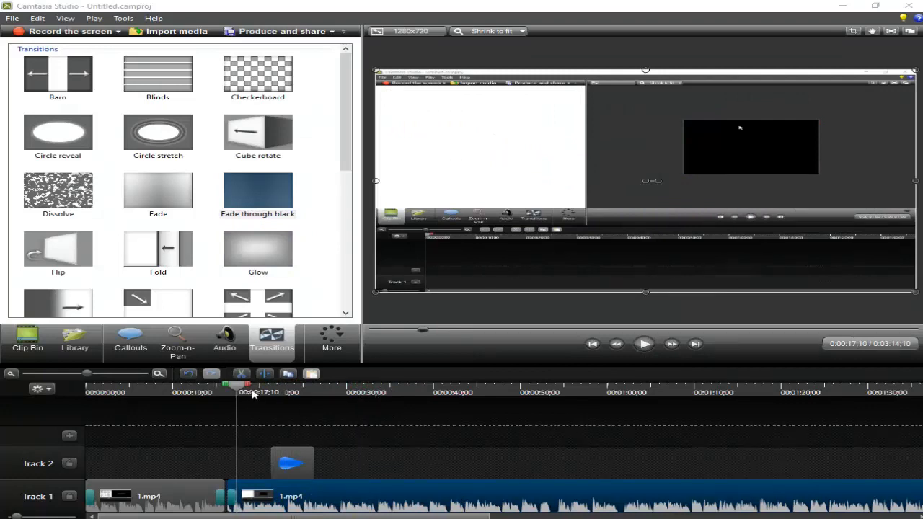
drag(245, 387, 406, 419)
key(s)
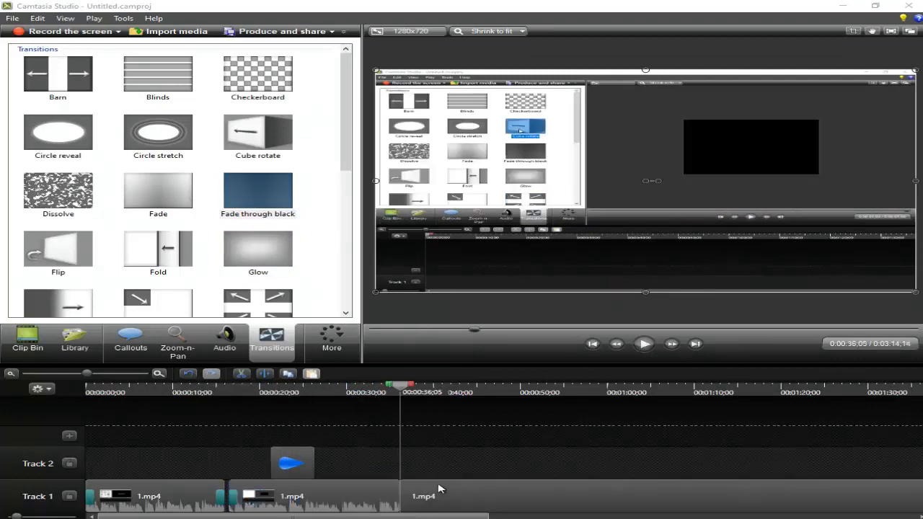
- Split the remaining last Track 1 clip at about 0:00:50 and again at 0:01:08;28
click(449, 496)
drag(408, 390, 683, 393)
key(s)
click(535, 496)
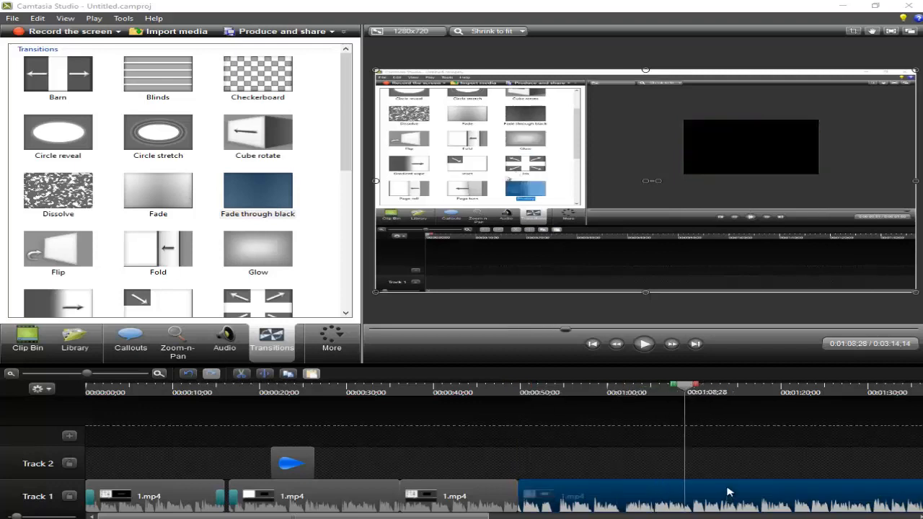
key(s)
click(726, 496)
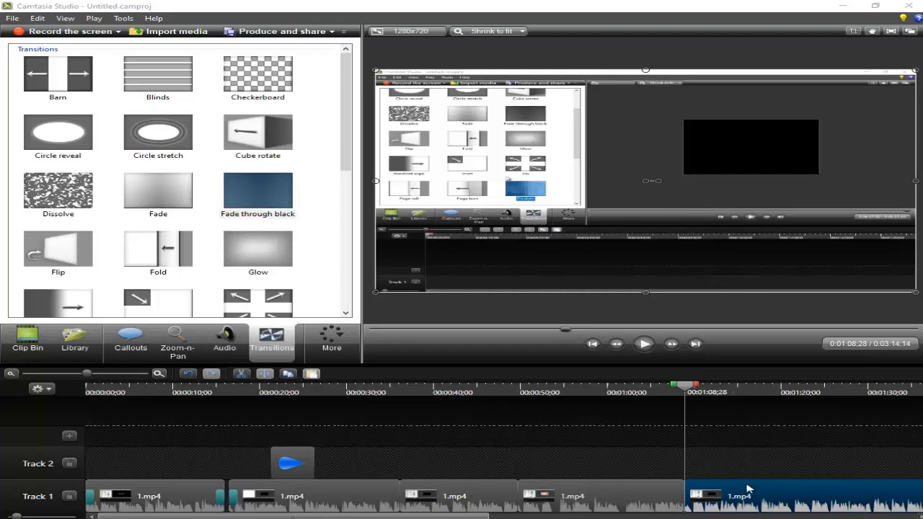
click(726, 436)
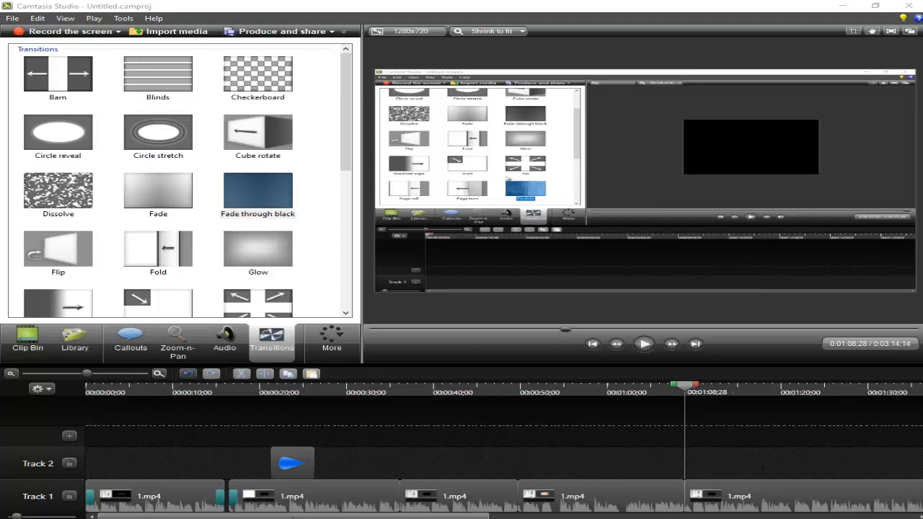
- Split the last Track 1 clip at 0:01:31;28
drag(479, 517, 634, 516)
click(544, 392)
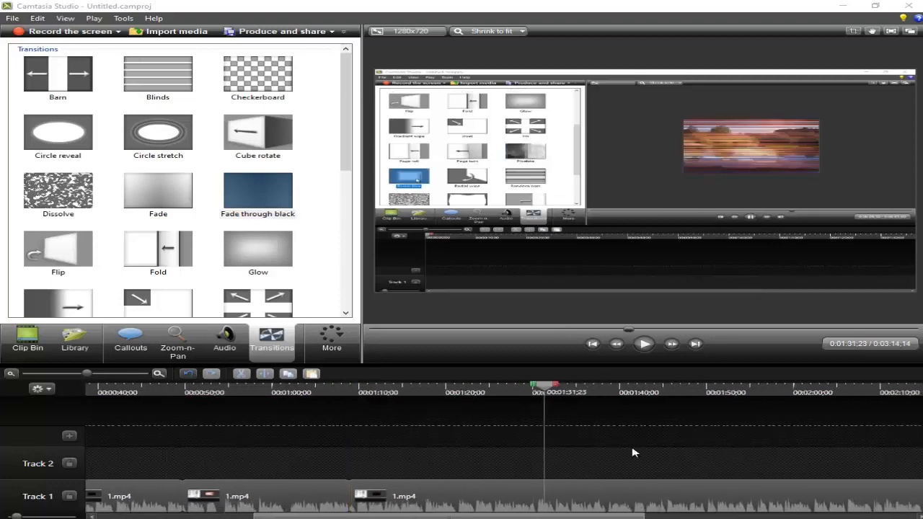
click(657, 485)
key(s)
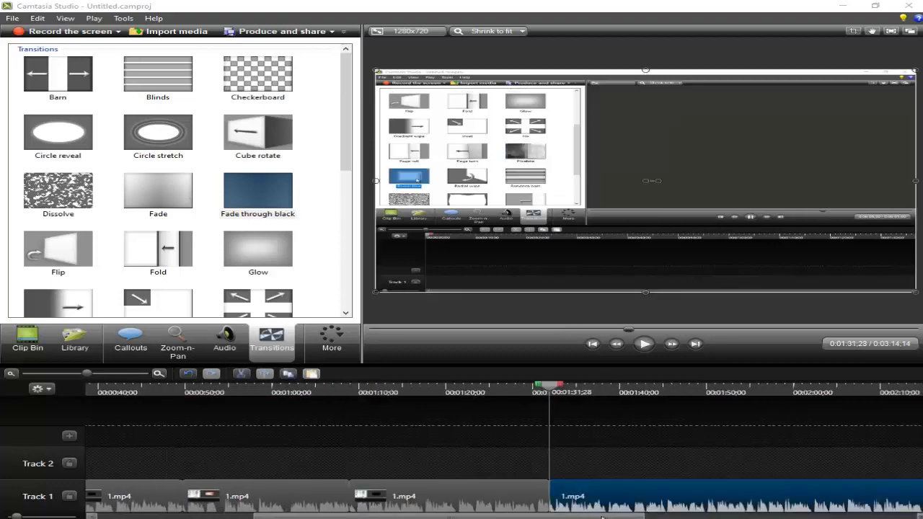
- Split the last Track 1 clip at 0:02:09;08
drag(602, 516, 711, 516)
click(638, 387)
click(711, 481)
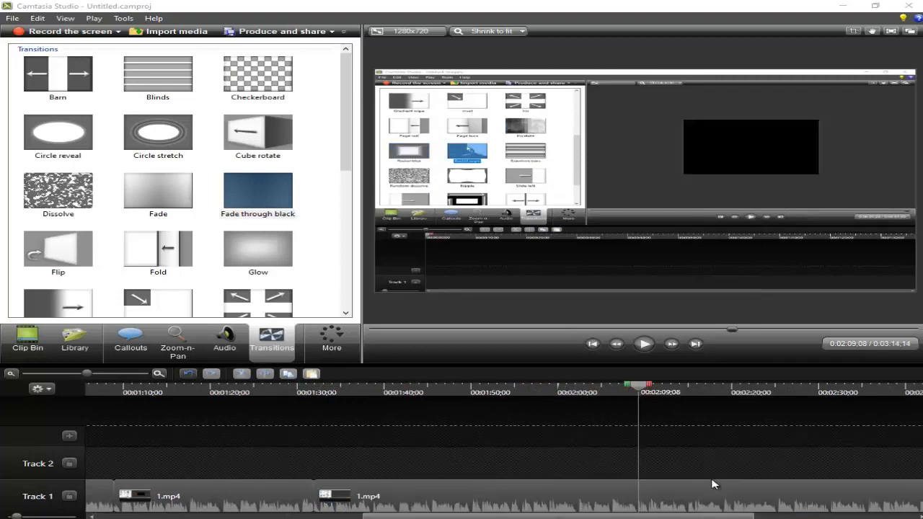
click(713, 489)
key(s)
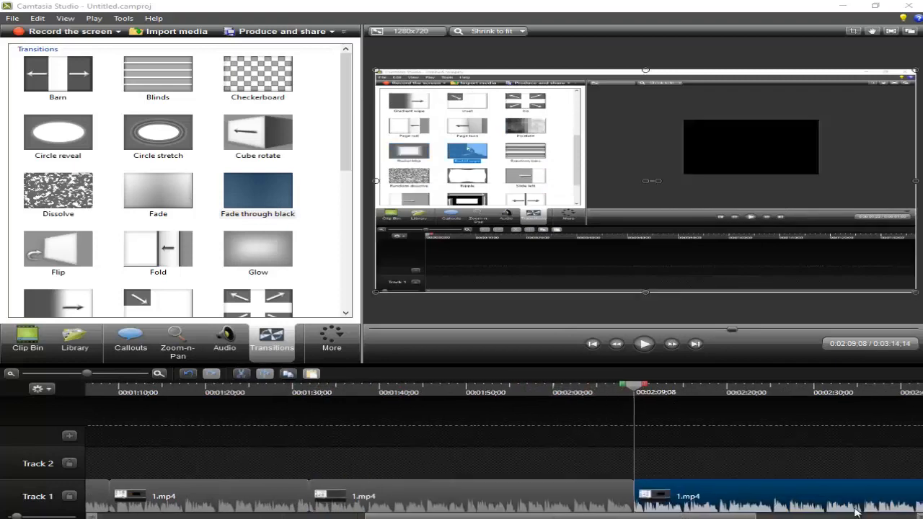
- Split the last Track 1 clip at 0:02:51;21
click(856, 517)
click(659, 387)
click(707, 496)
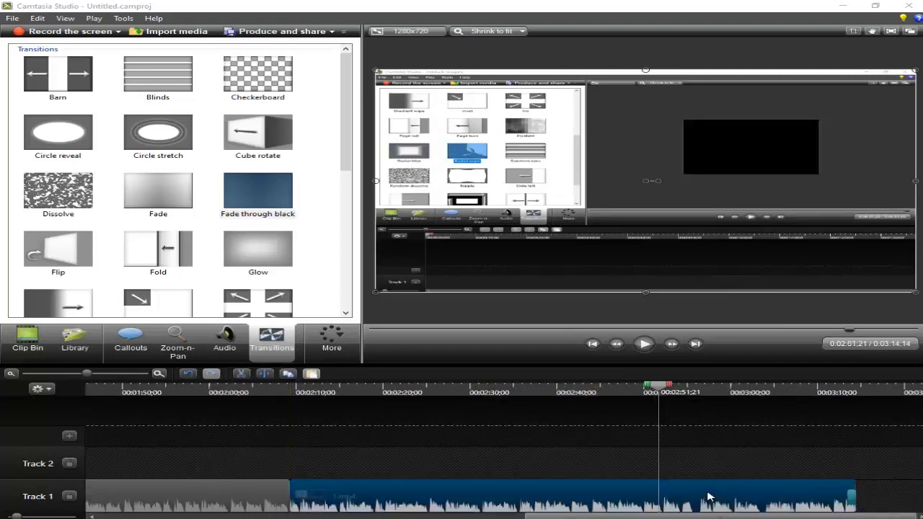
key(s)
- Shift the second through fifth Track 1 clips slightly left so each one meets the clip before it
drag(705, 495, 245, 514)
click(291, 504)
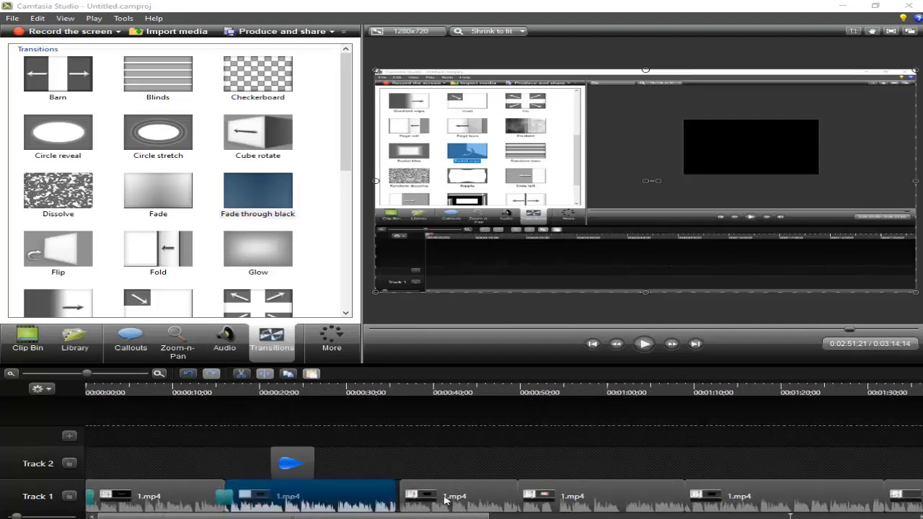
click(445, 499)
click(548, 497)
click(703, 497)
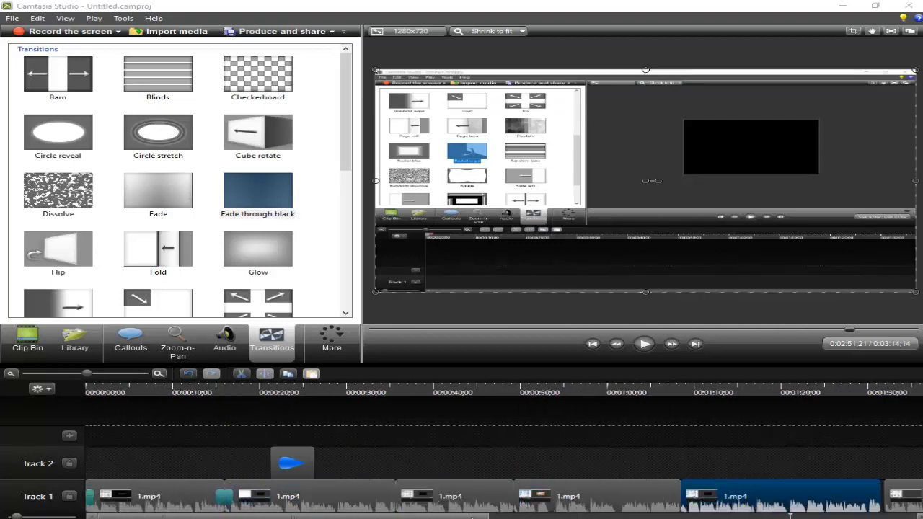
- Shift the sixth, seventh and last Track 1 clips slightly left so they join end to end
drag(472, 516, 691, 516)
click(619, 506)
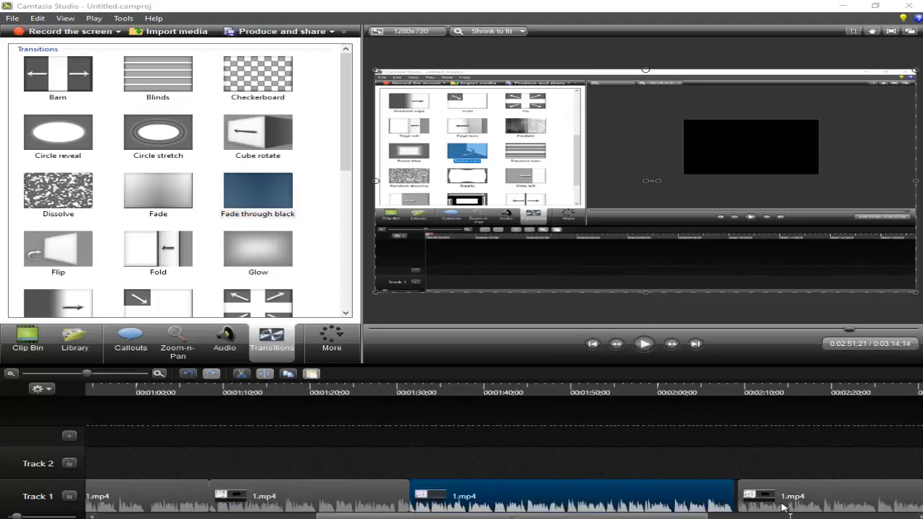
drag(784, 508, 778, 508)
drag(698, 516, 911, 516)
drag(807, 505, 797, 506)
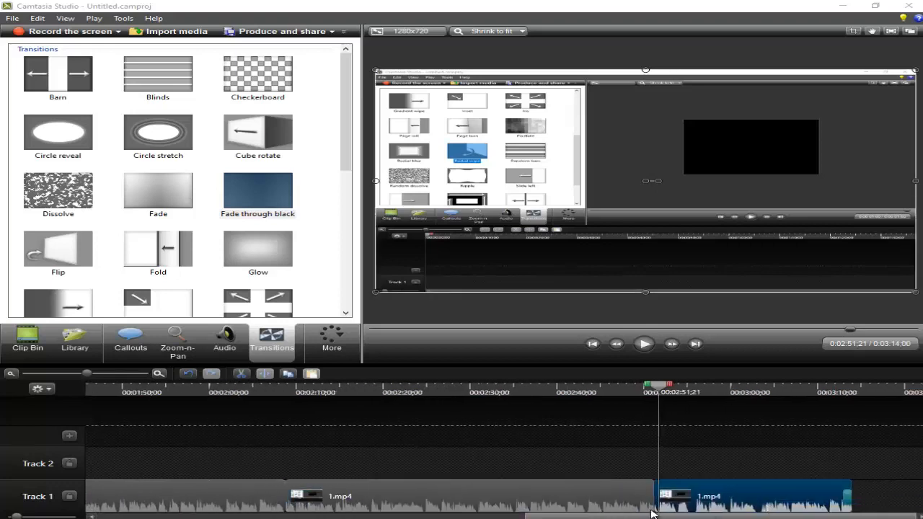